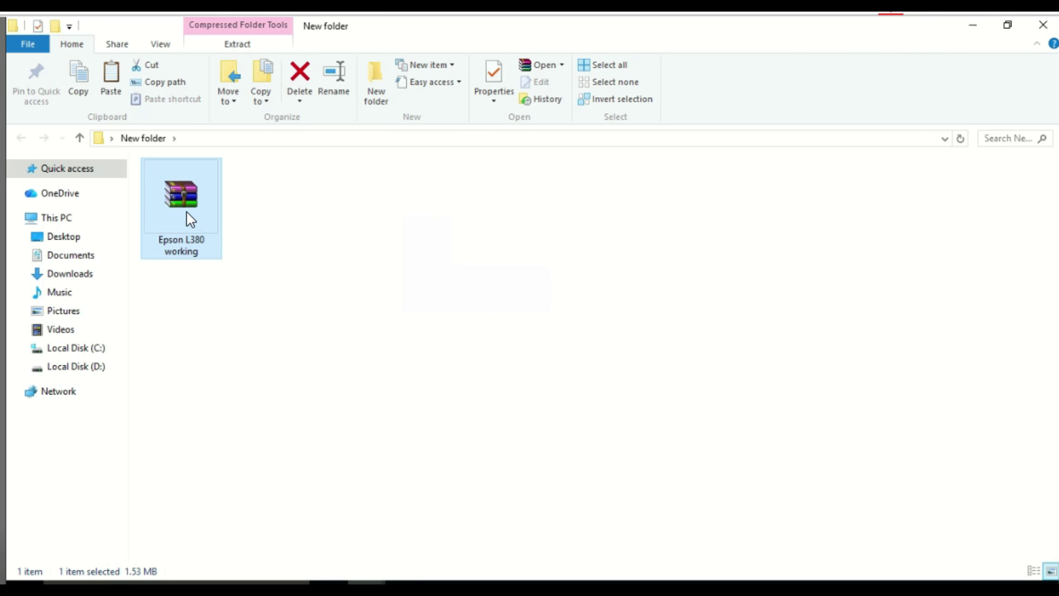
Open Devices and Printers from the Control Panel.
right_click(181, 204)
click(580, 326)
key(super)
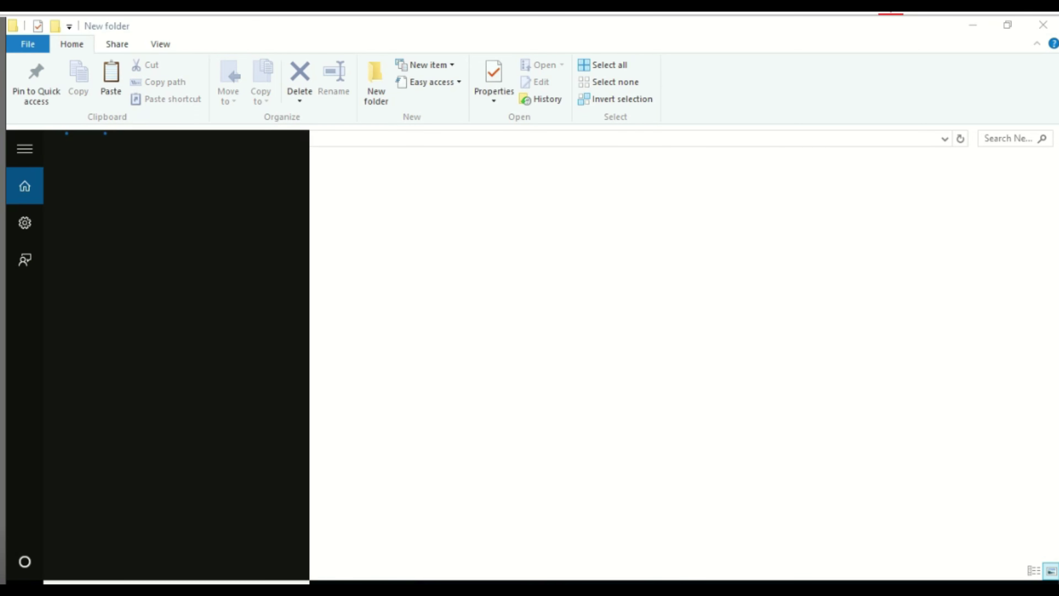
text(cont)
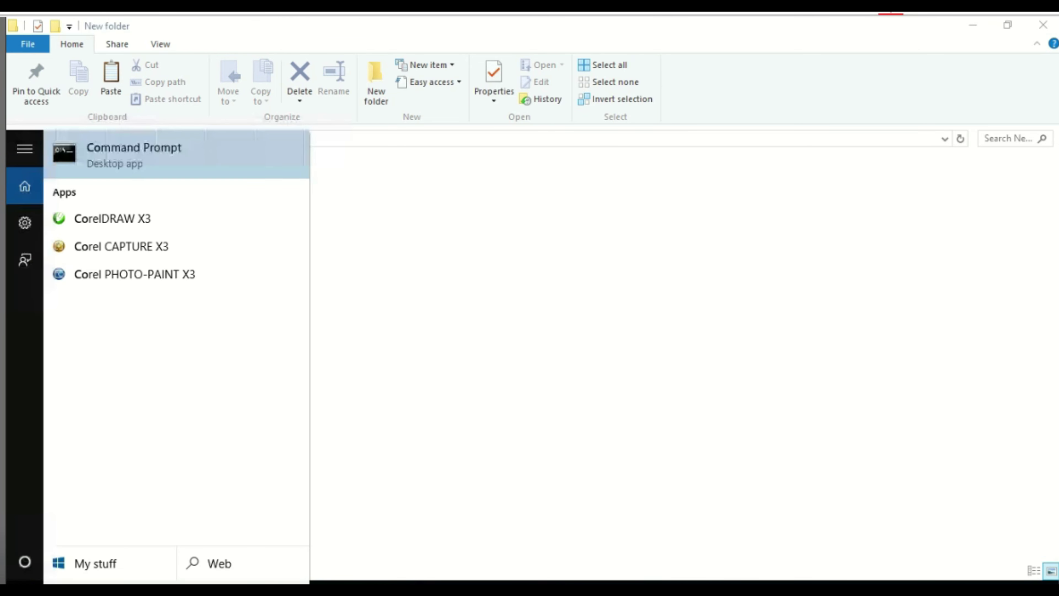
click(245, 177)
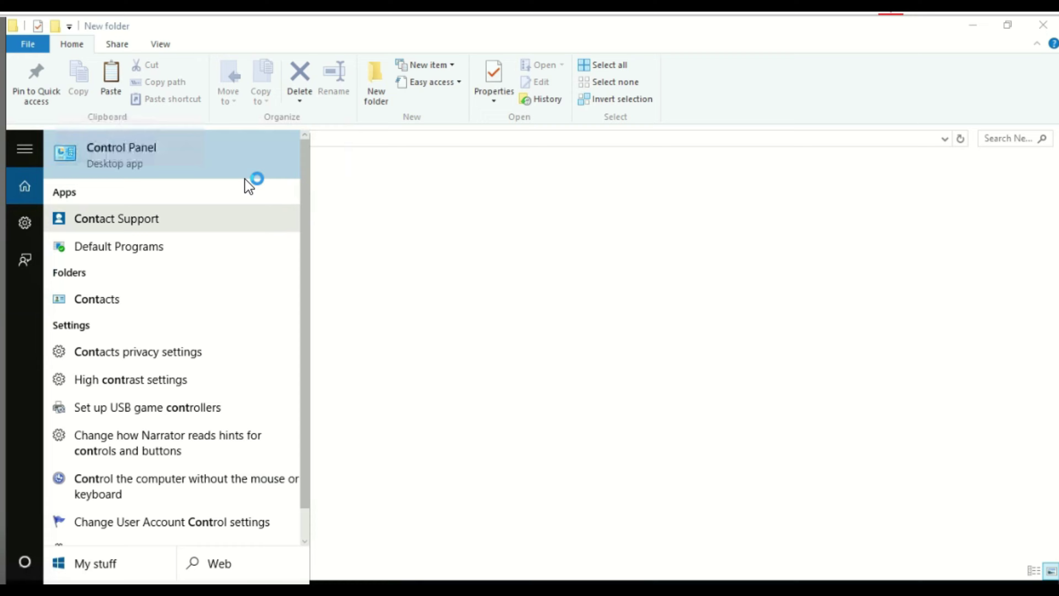
click(138, 155)
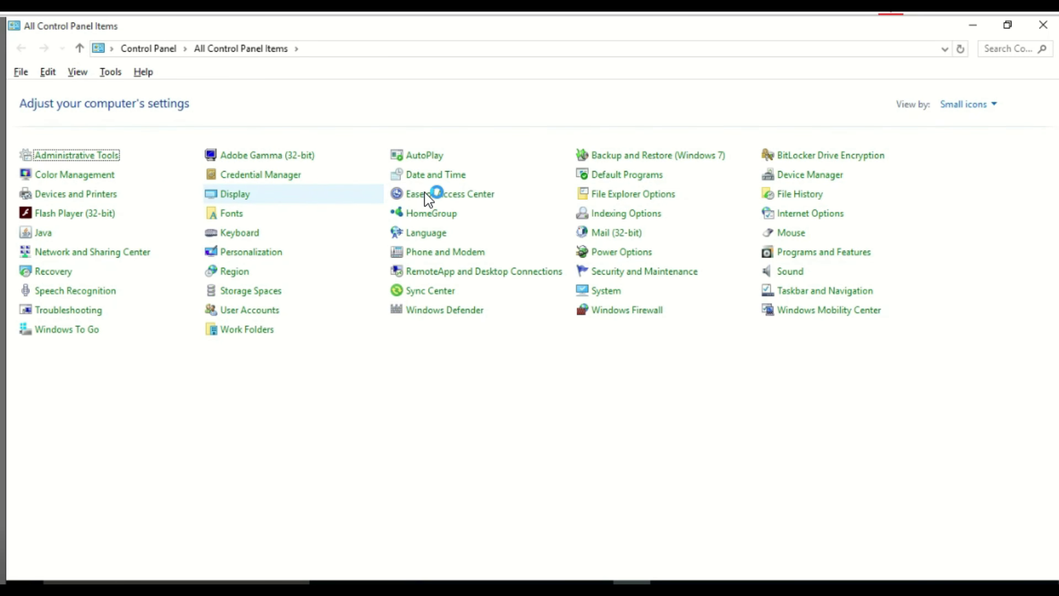
click(89, 201)
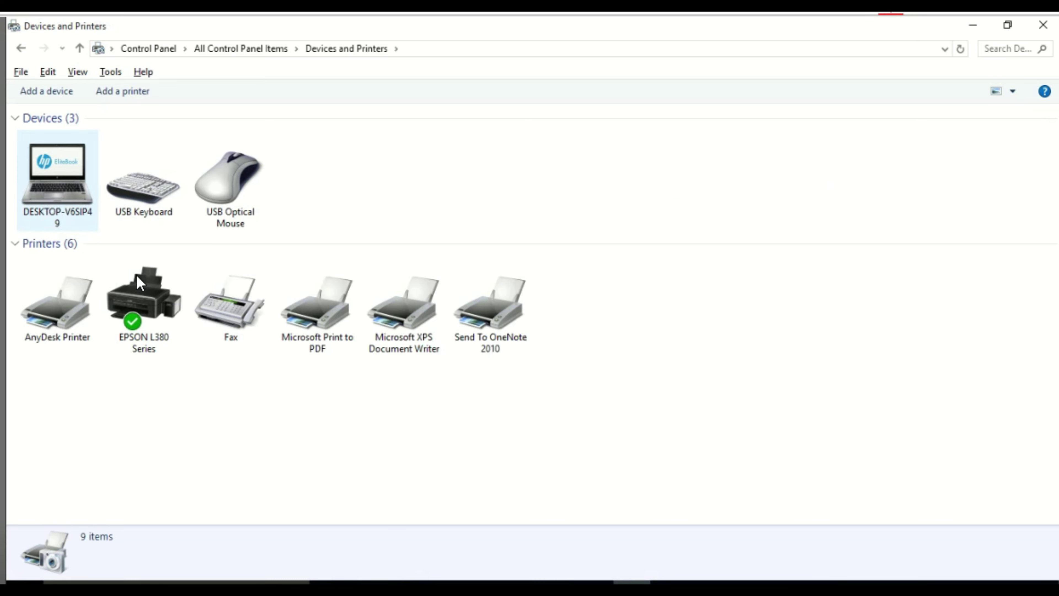
View EPSON Status Monitor 3 from the maintenance options in the EPSON L380 Series printing preferences, and close the preferences without changes.
click(155, 297)
right_click(155, 297)
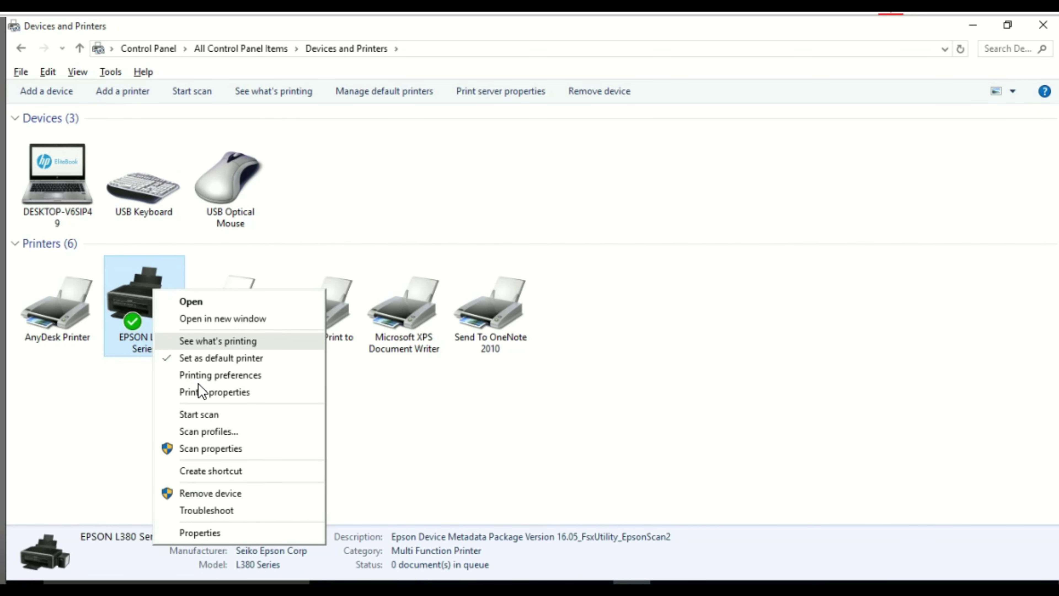
click(207, 375)
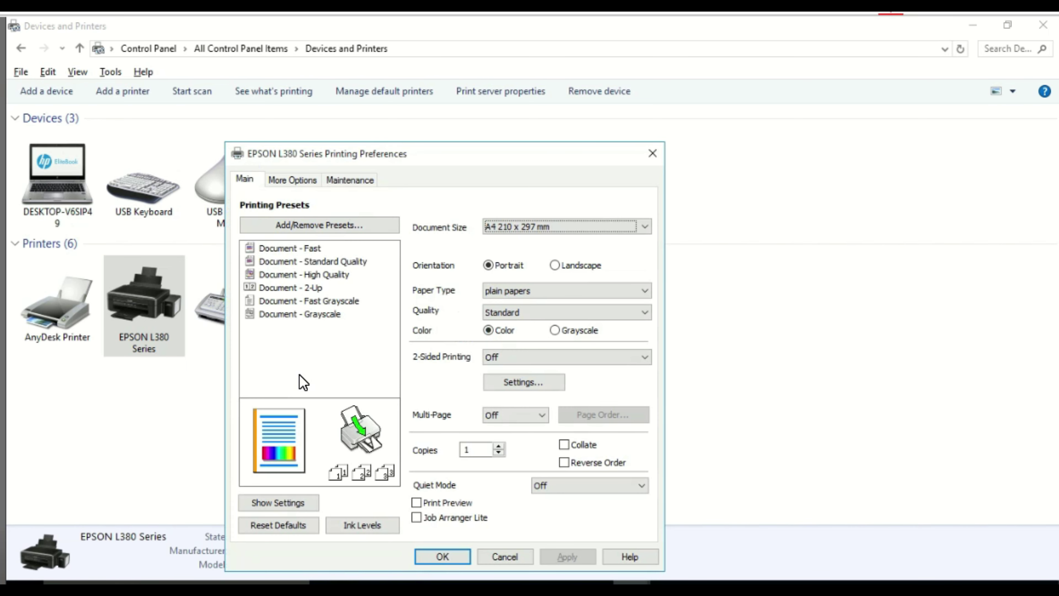
click(358, 180)
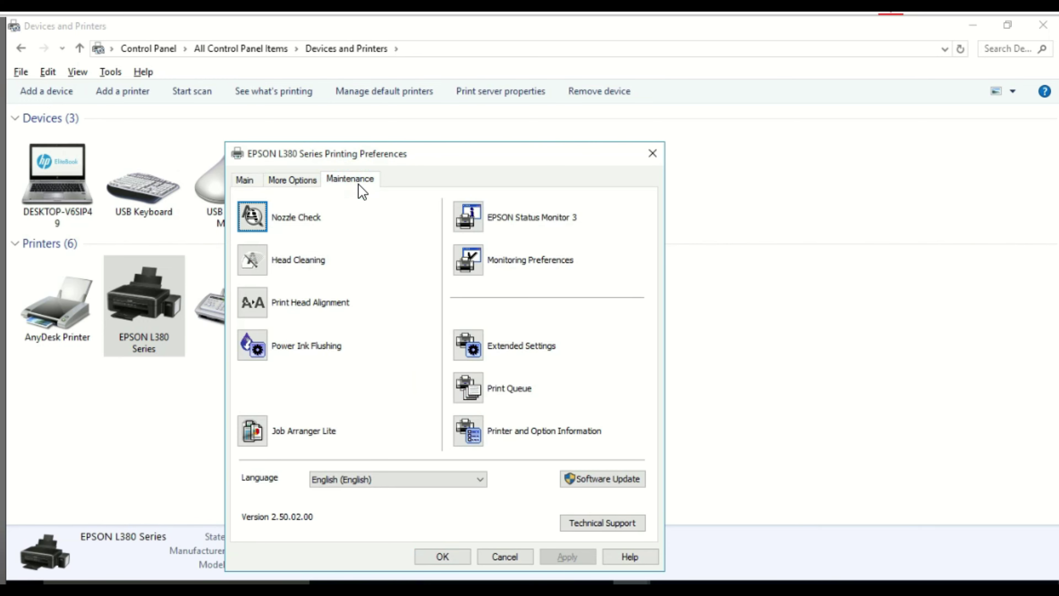
click(470, 216)
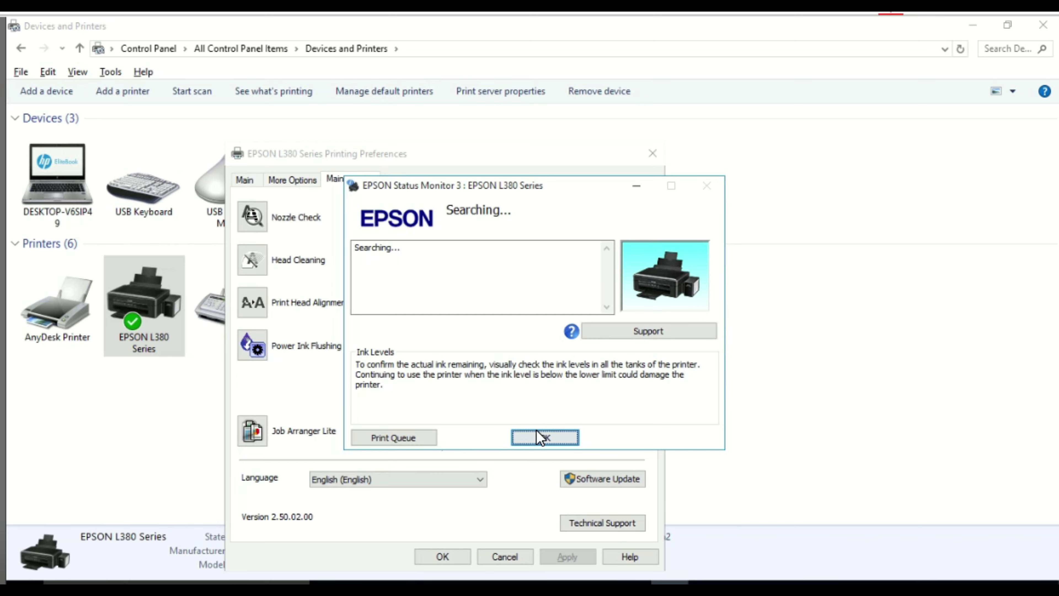
click(545, 438)
click(553, 433)
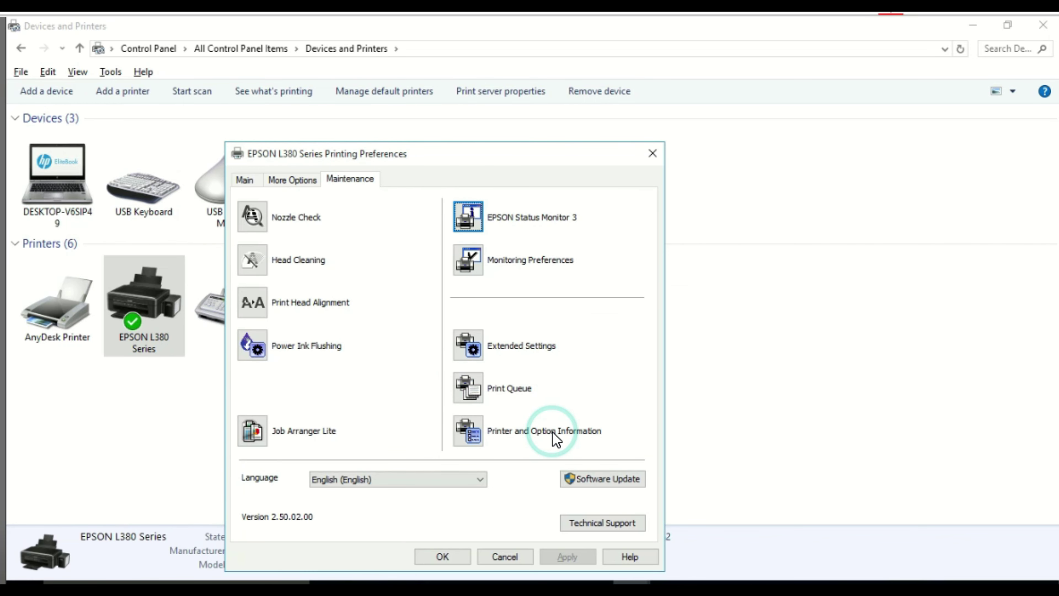
click(511, 559)
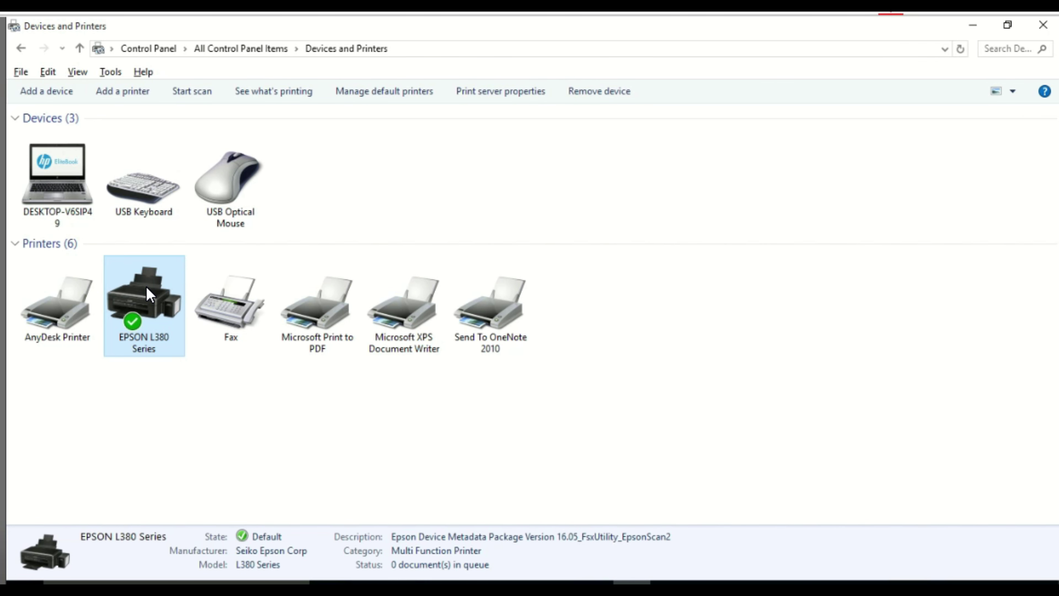
Try twice to start a scan on the EPSON L380 Series printer, and minimize the Devices and Printers window.
right_click(150, 294)
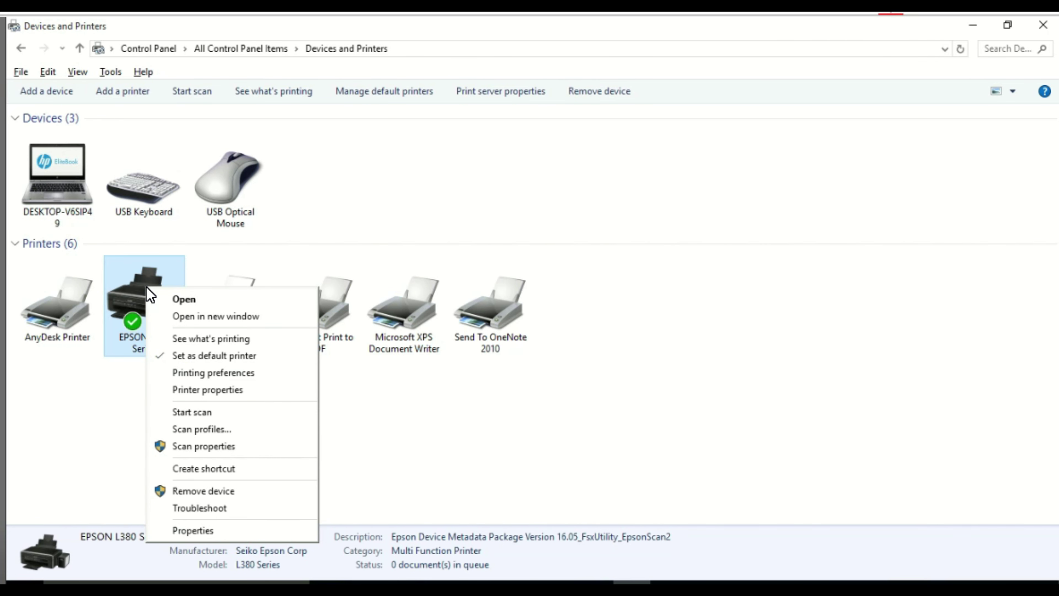
click(194, 412)
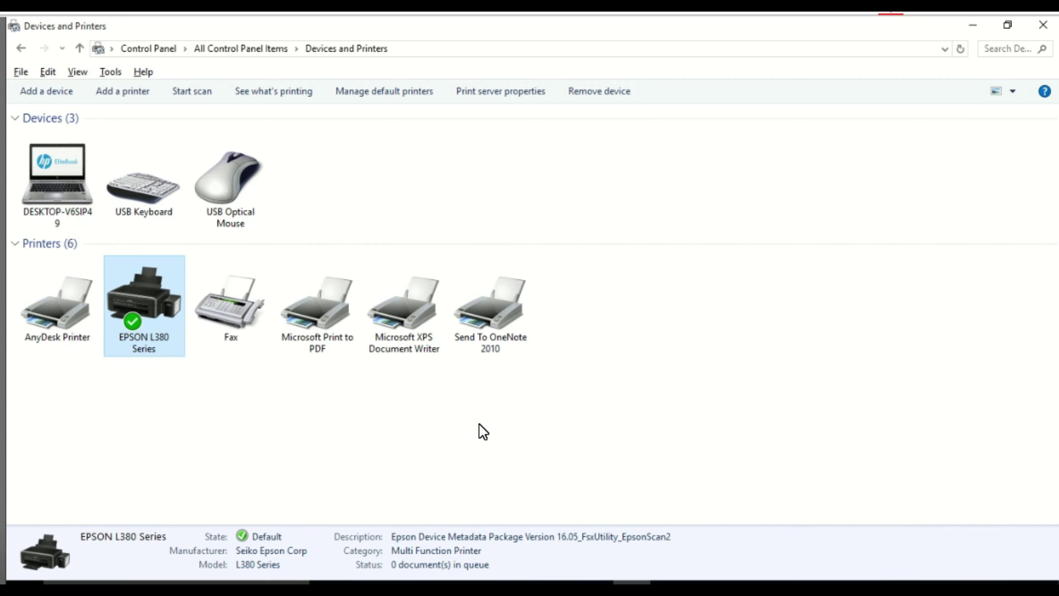
right_click(148, 285)
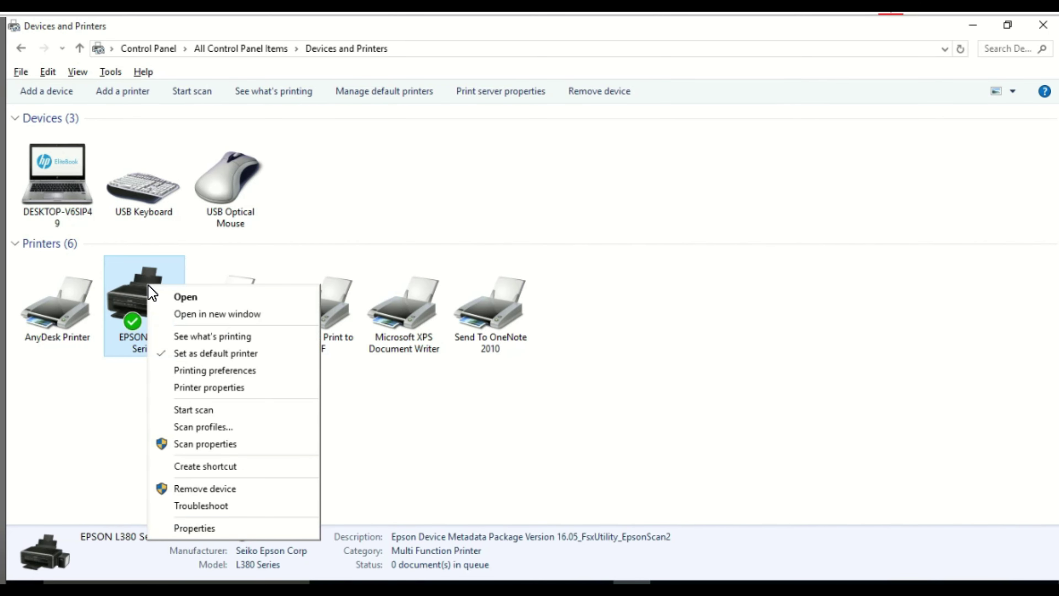
click(204, 411)
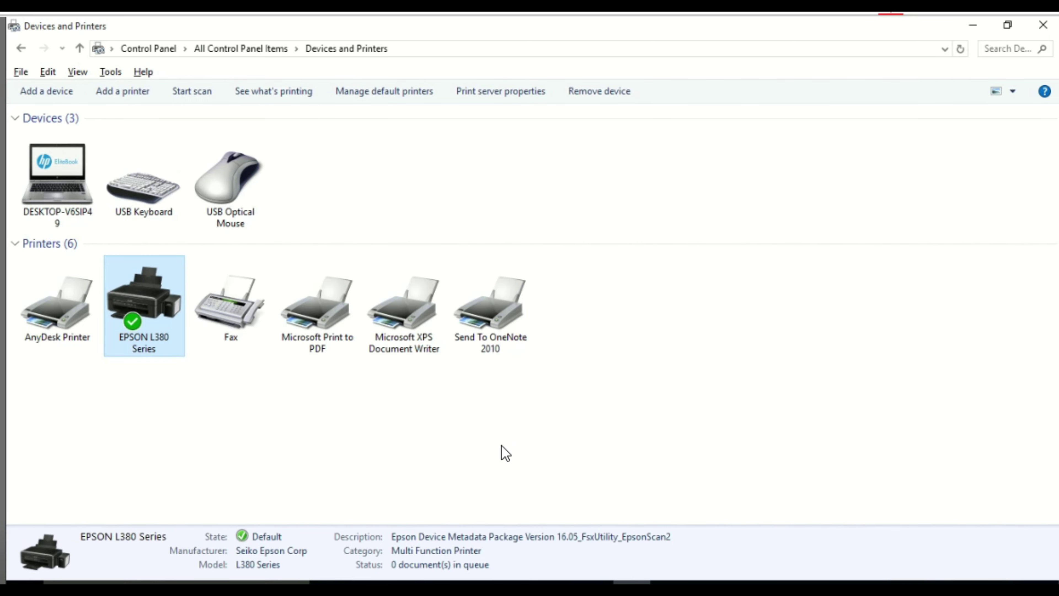
click(972, 26)
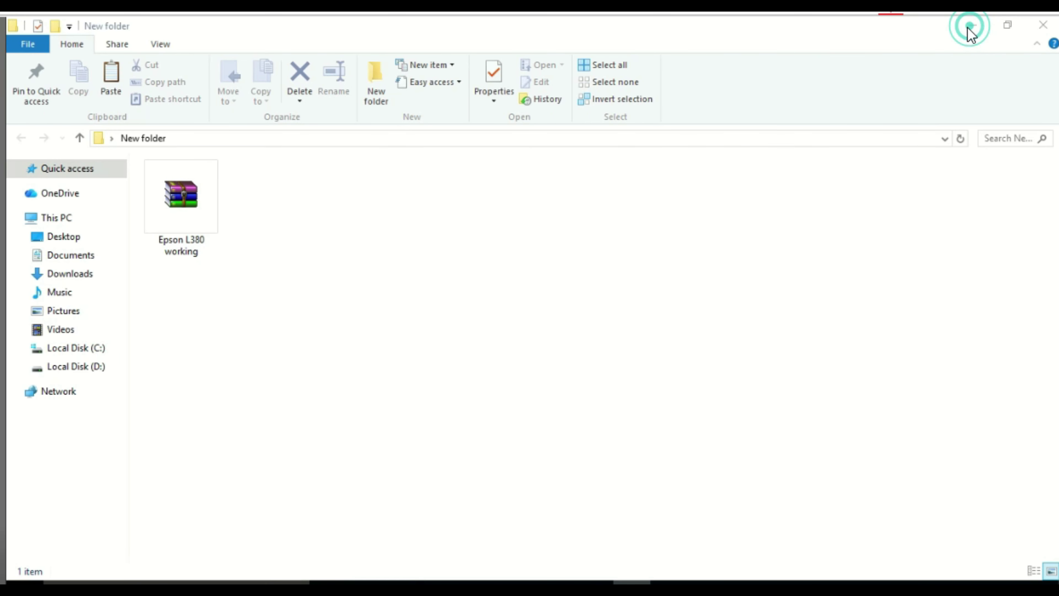
Extract the Epson L380 working archive into the current folder, entering the archive password.
right_click(201, 188)
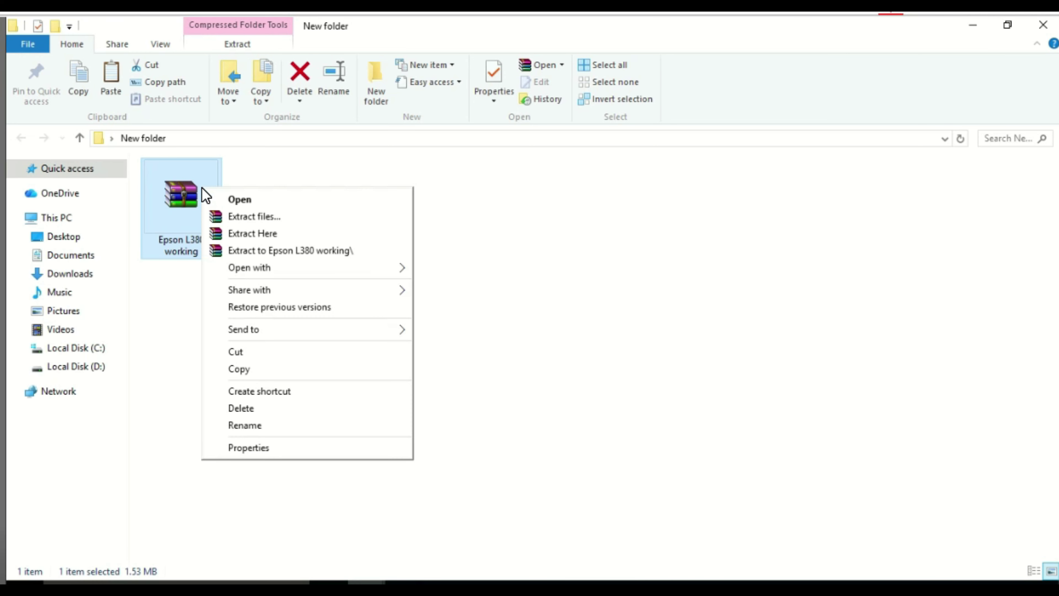
click(250, 234)
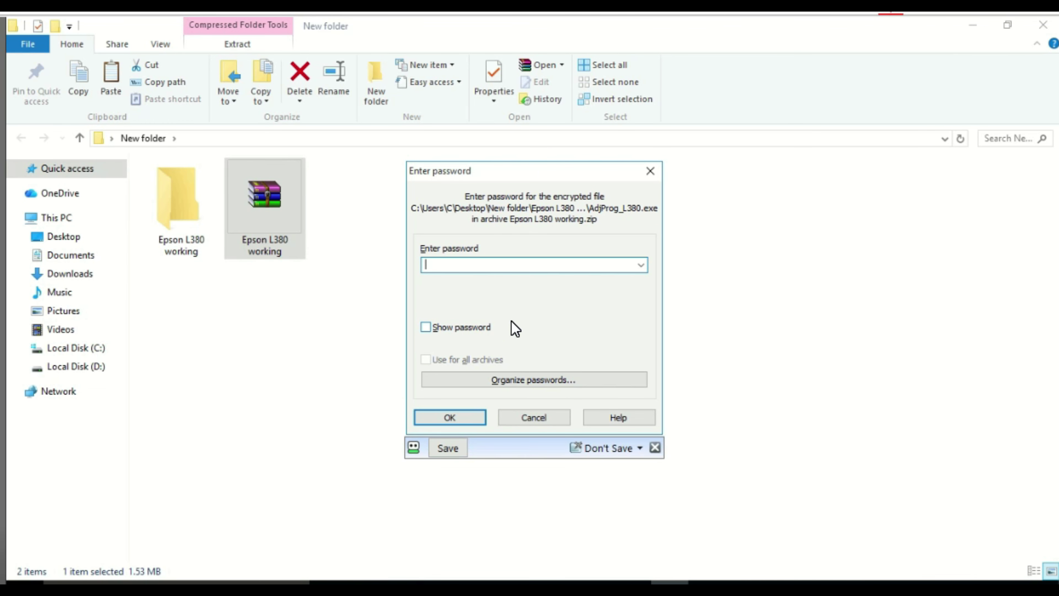
text(•••••)
key(Return)
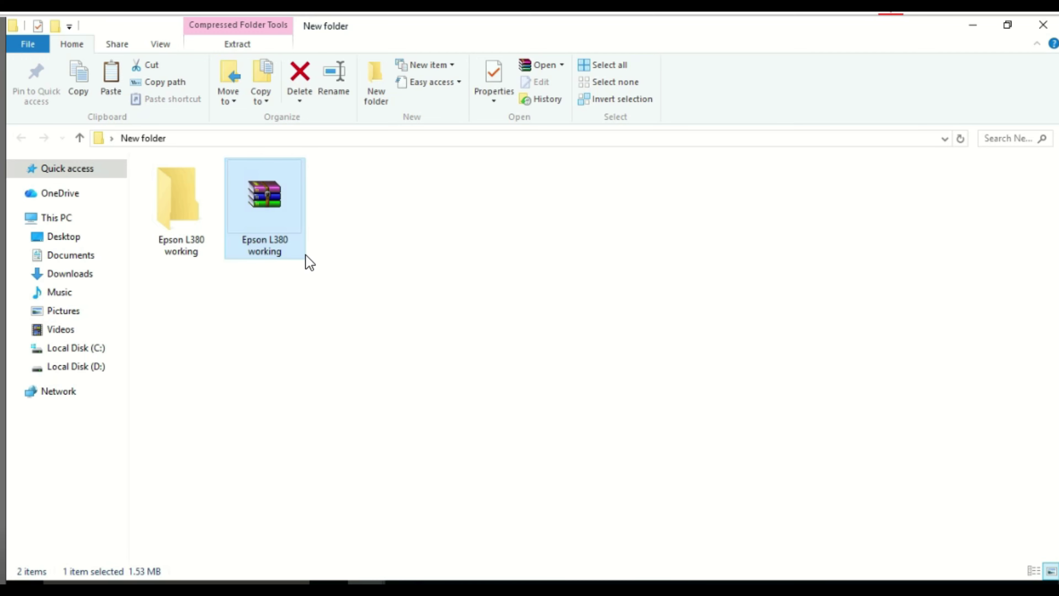
Launch the Run-ME click here application from the extracted Epson L380 working folder and dismiss the registration notice.
double_click(194, 203)
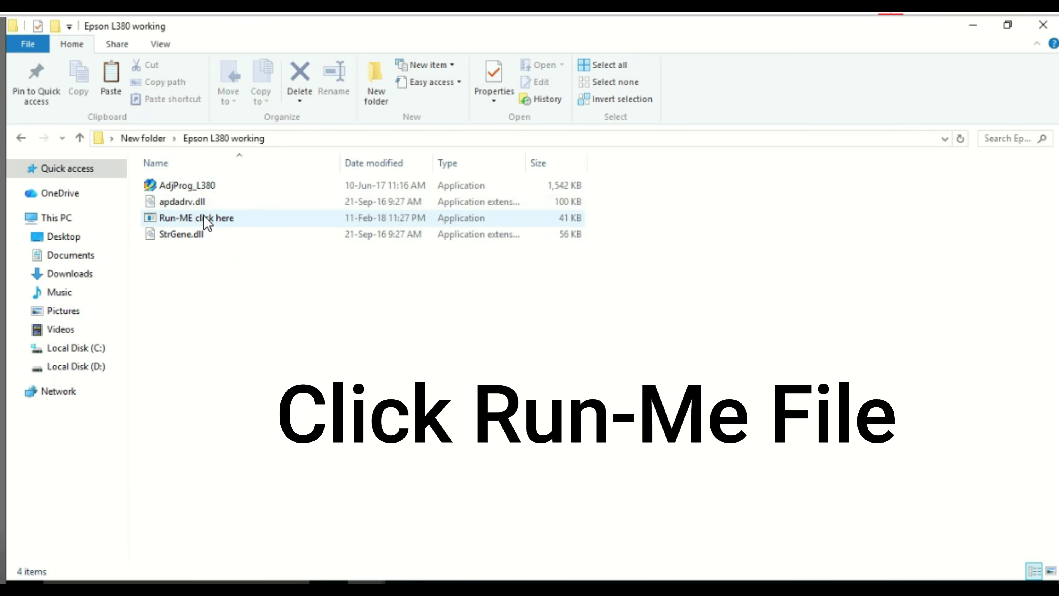
double_click(204, 217)
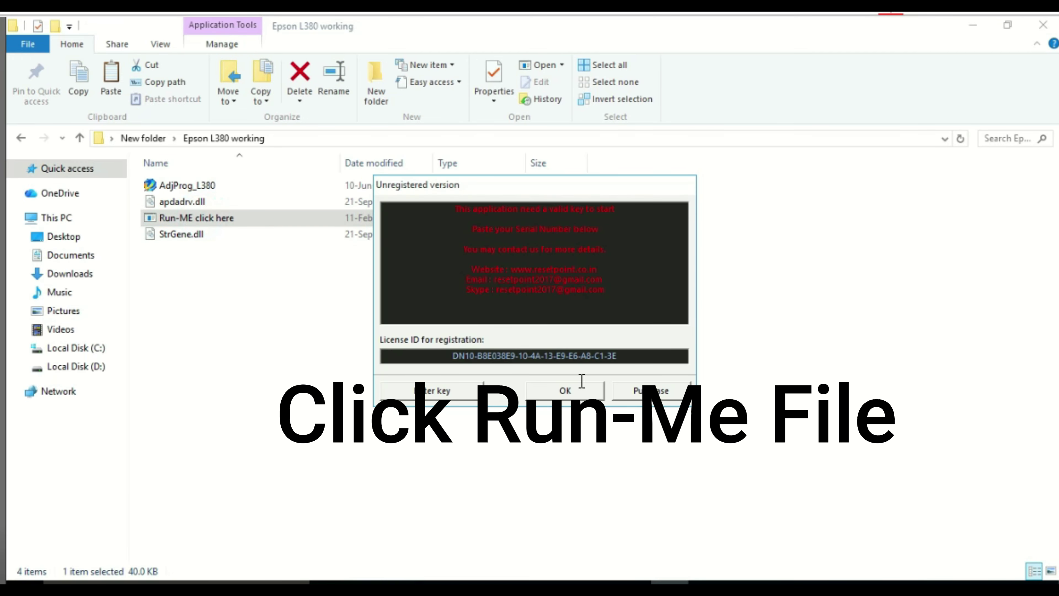
click(574, 391)
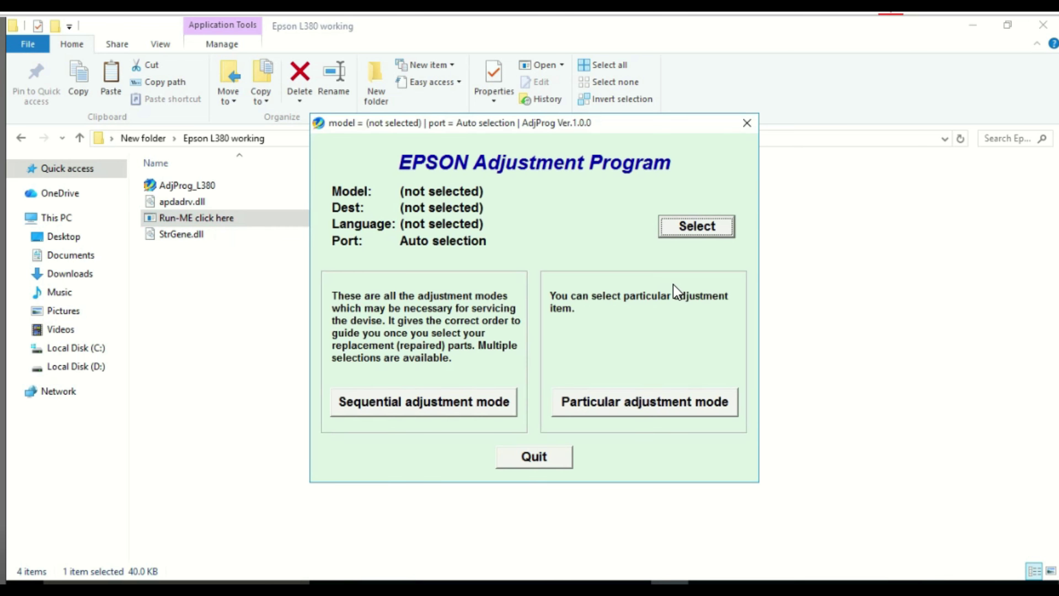
Set the Adjustment Program's model name to L380 and its port to USB001 (L380 Series).
click(701, 228)
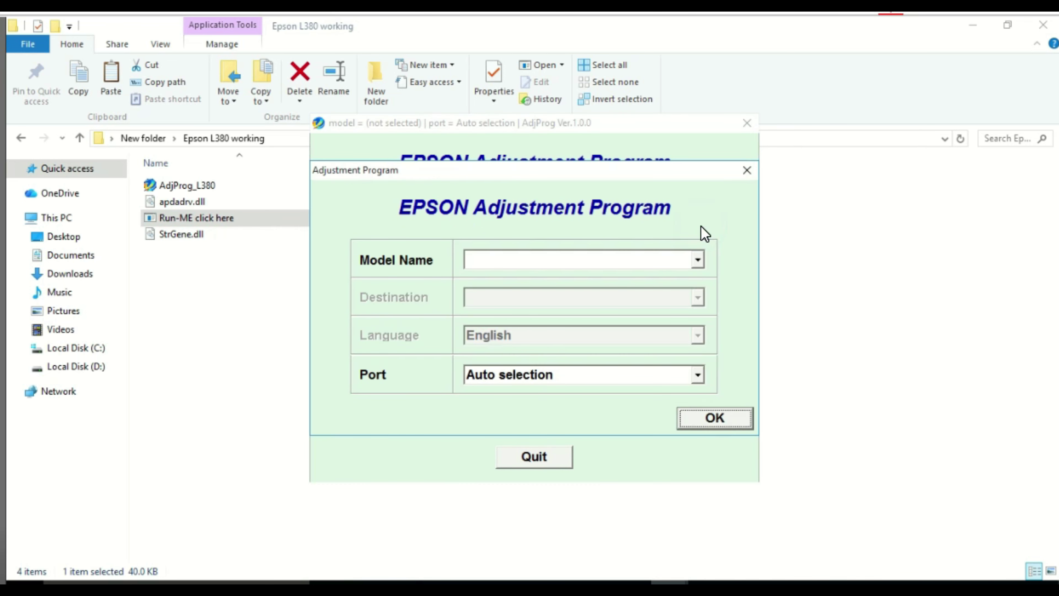
click(649, 259)
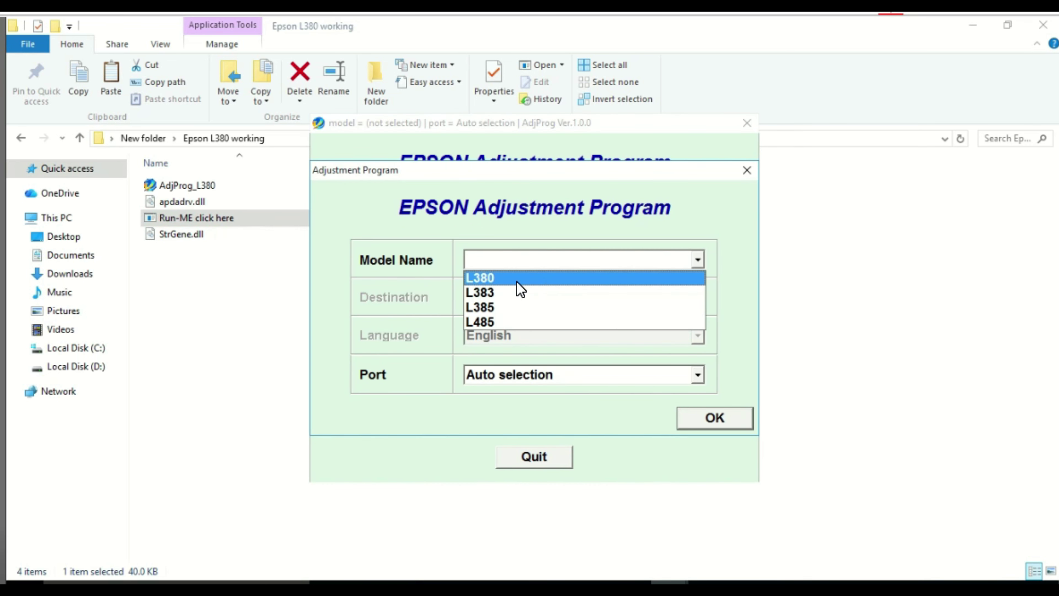
click(516, 281)
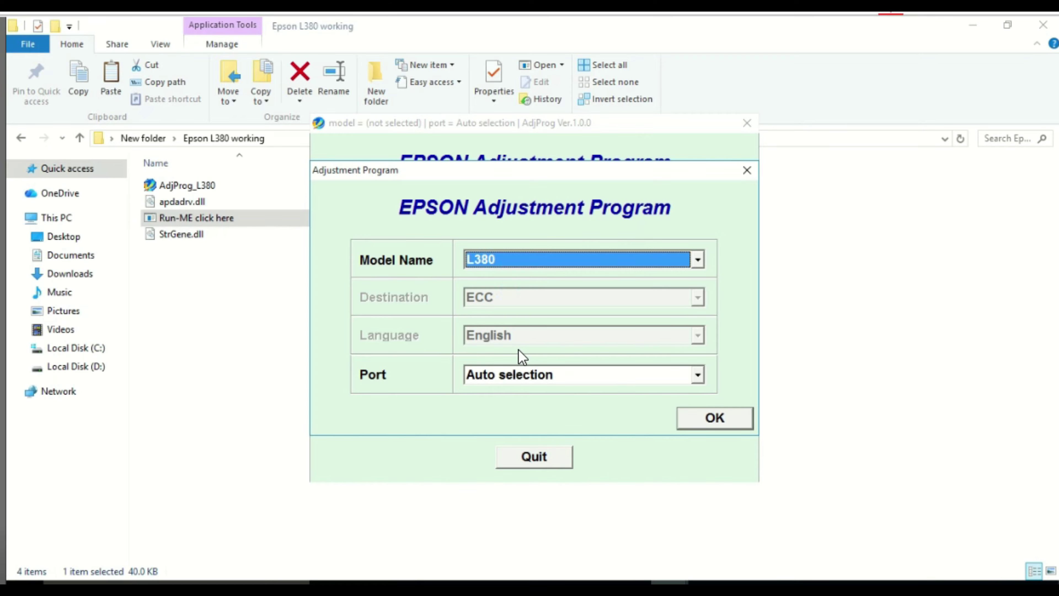
click(532, 386)
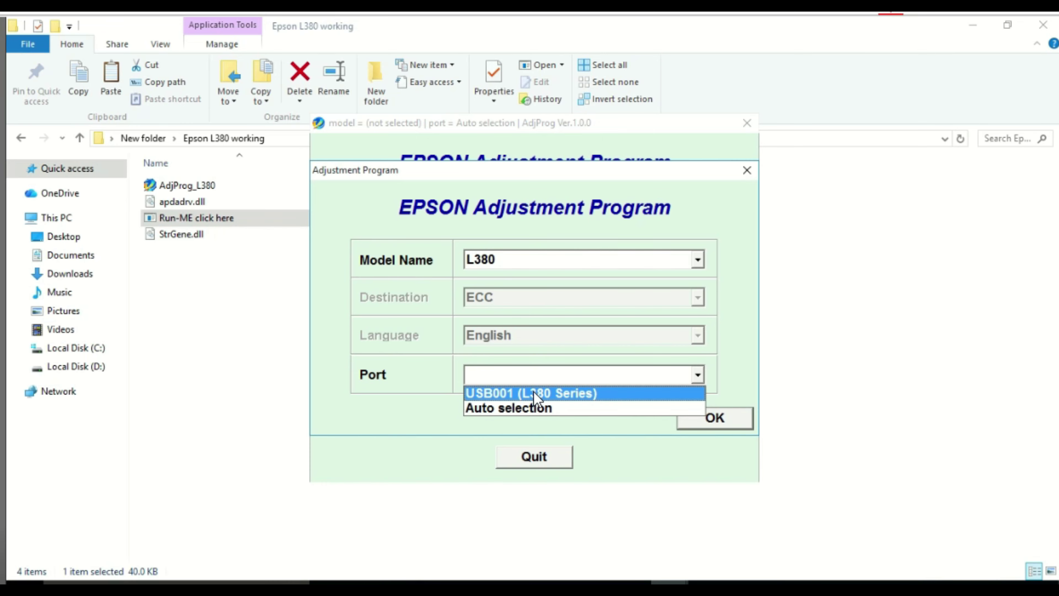
click(534, 392)
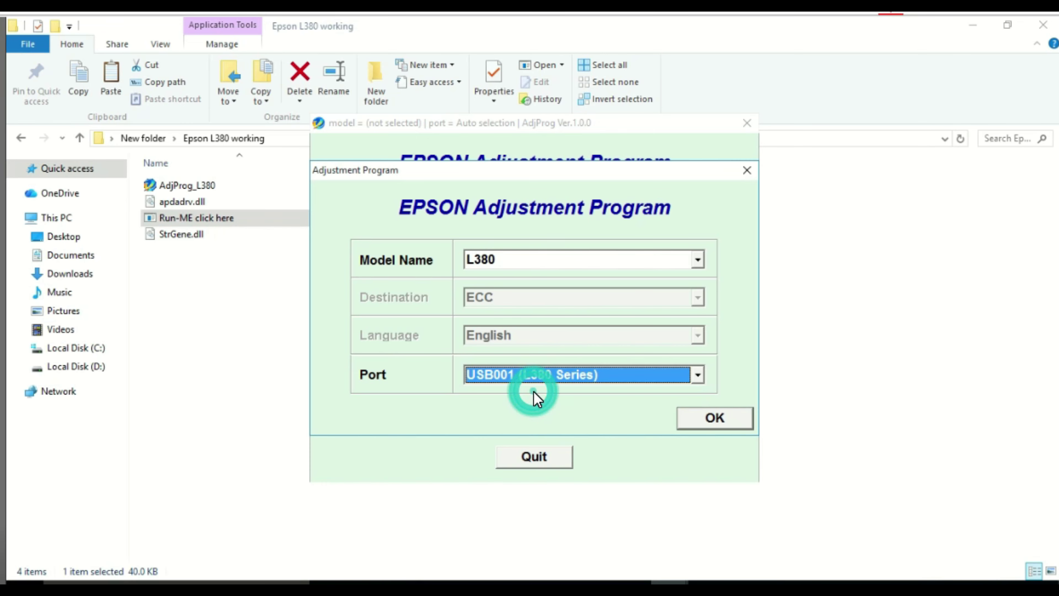
click(721, 418)
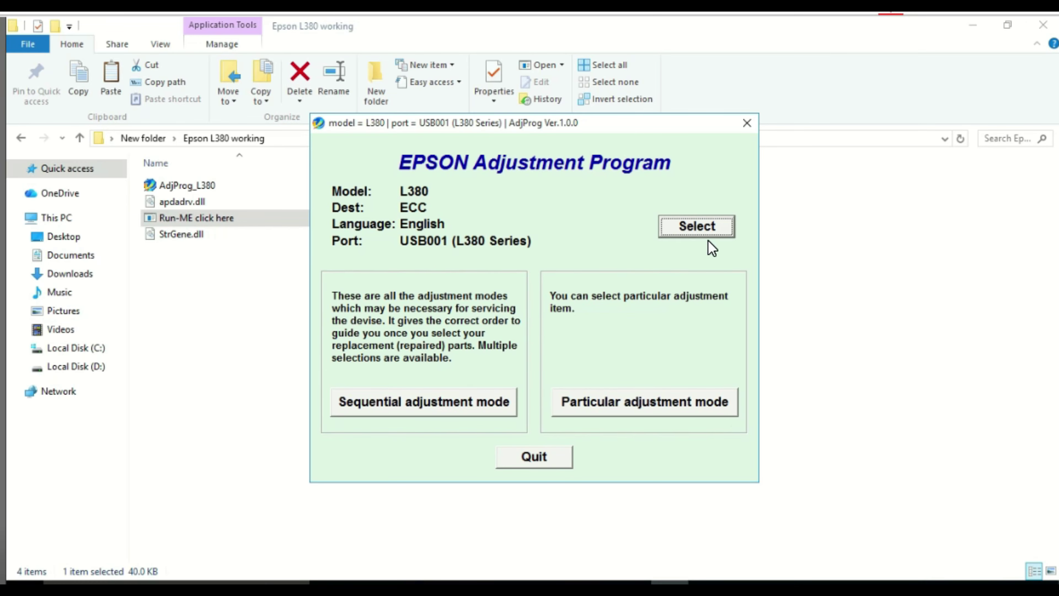
Open the Waste ink pad counter maintenance item in the Particular adjustment mode.
click(678, 406)
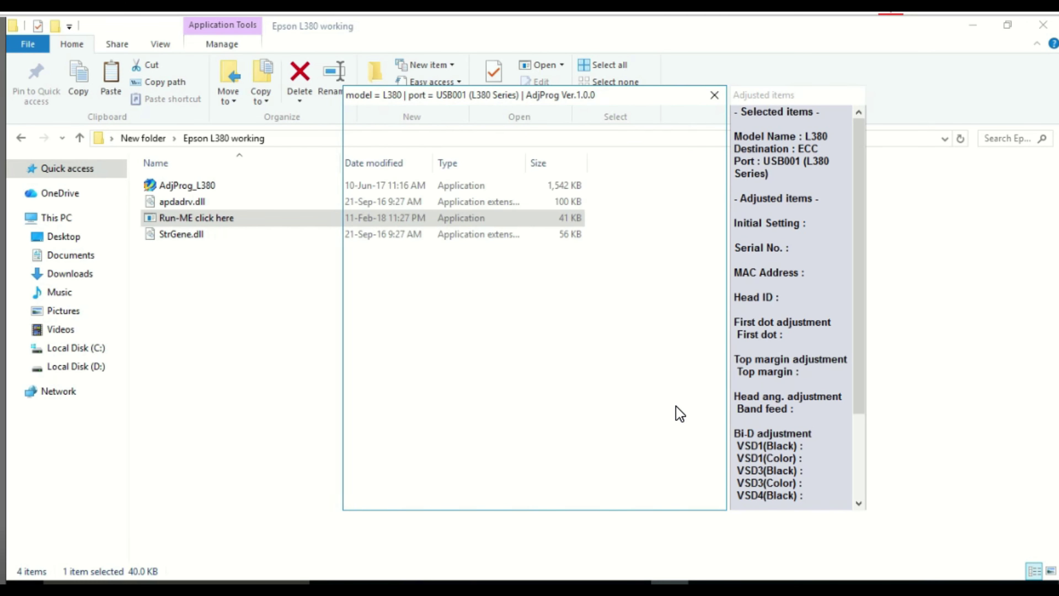
click(489, 447)
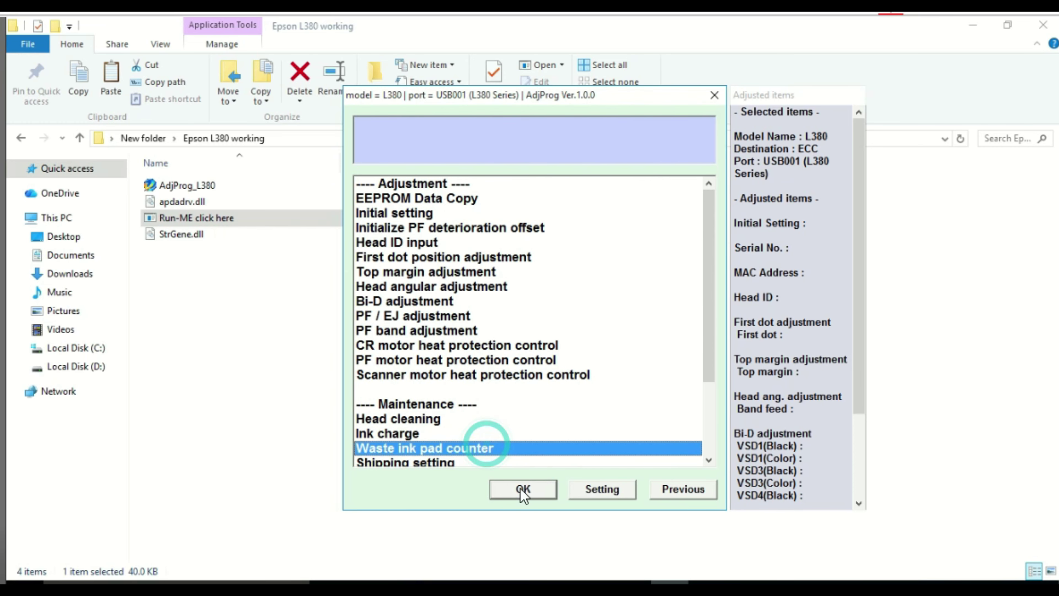
click(526, 490)
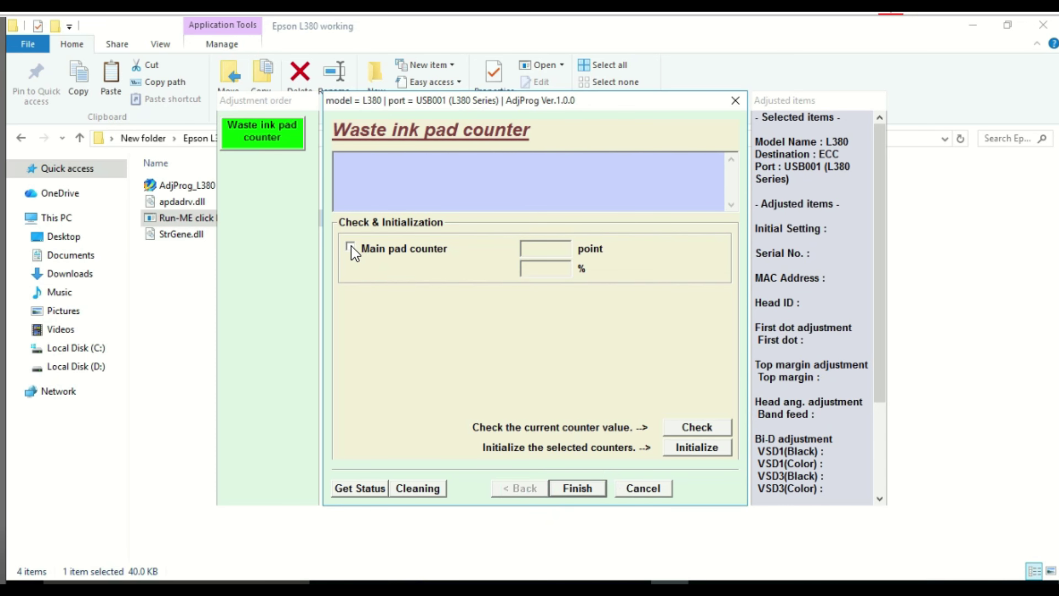
Check the current value of the main pad counter, dismissing the communication error and repeating the check.
click(350, 246)
click(711, 427)
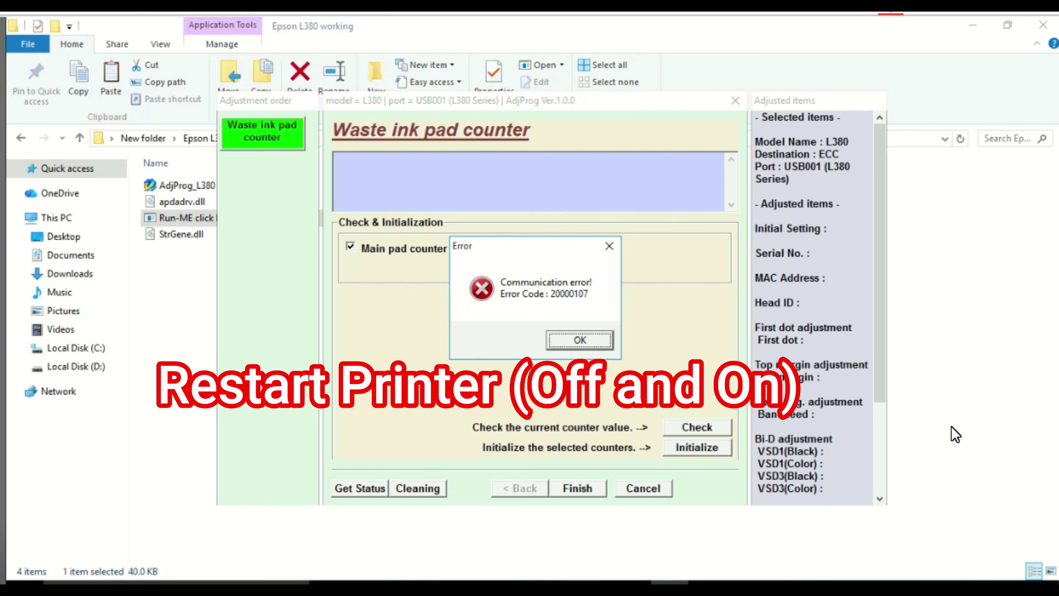
click(597, 341)
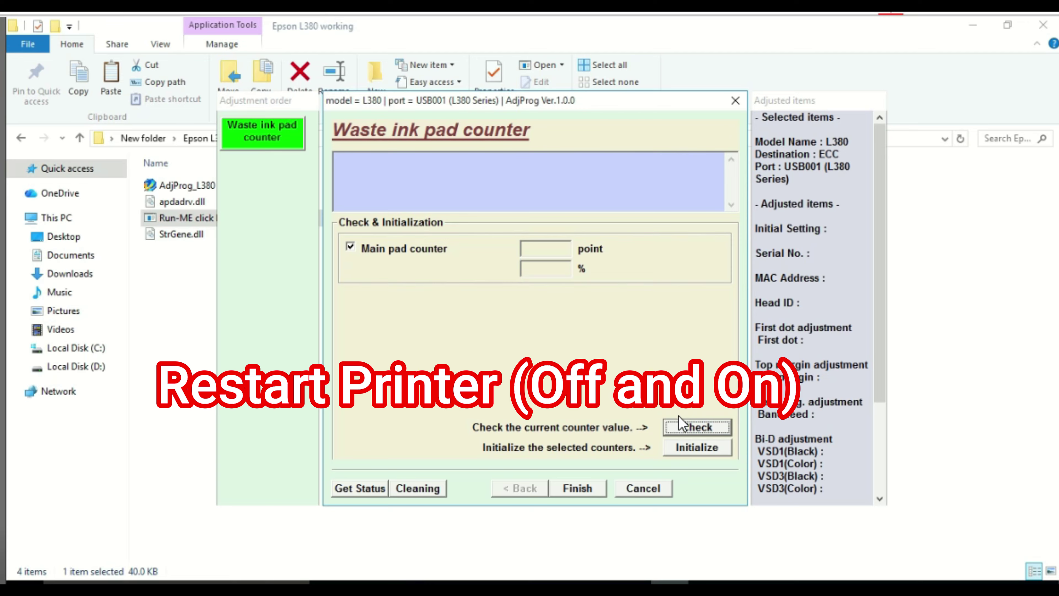
click(695, 430)
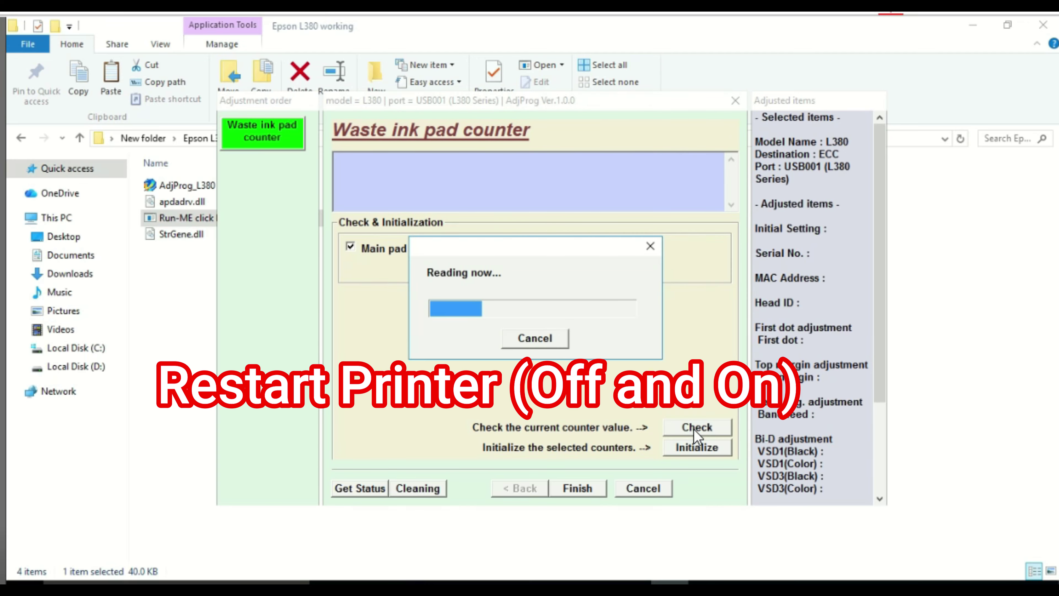
Select and initialize the main pad counter, dismissing the communication error, repeating the initialization and closing the notice.
click(351, 247)
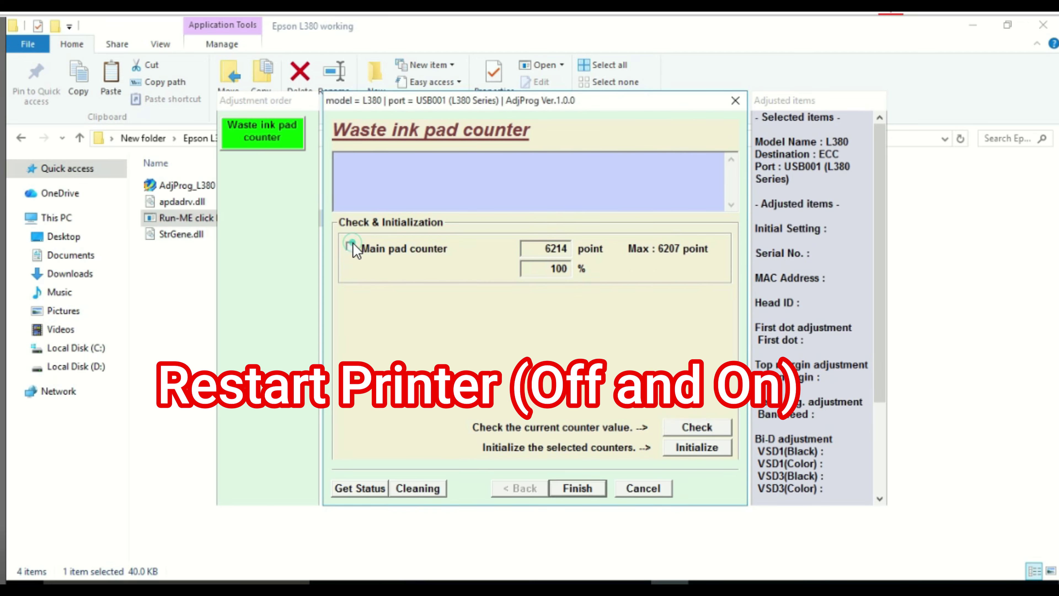
click(707, 451)
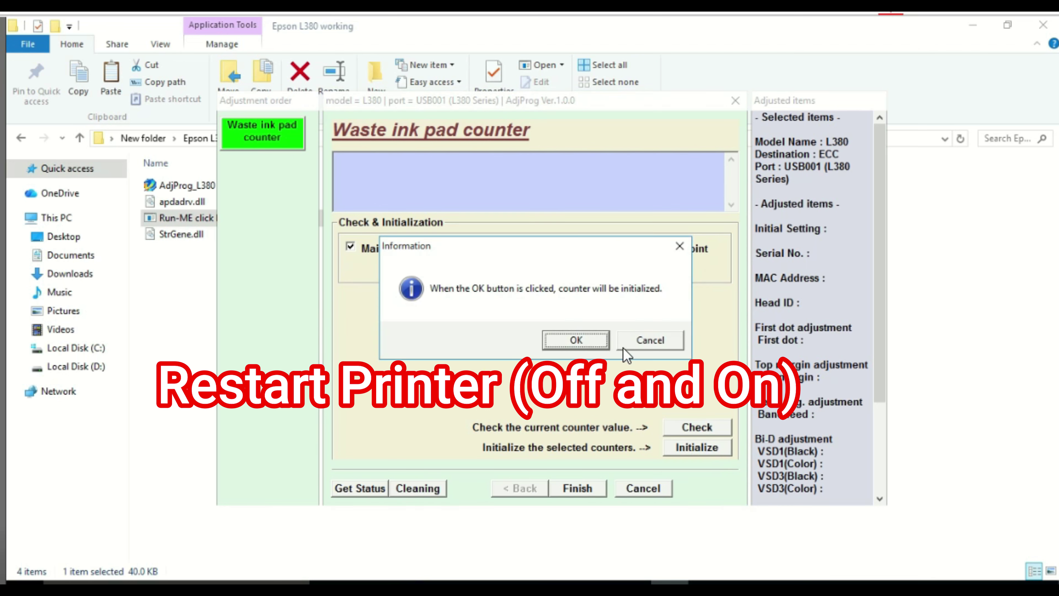
click(583, 343)
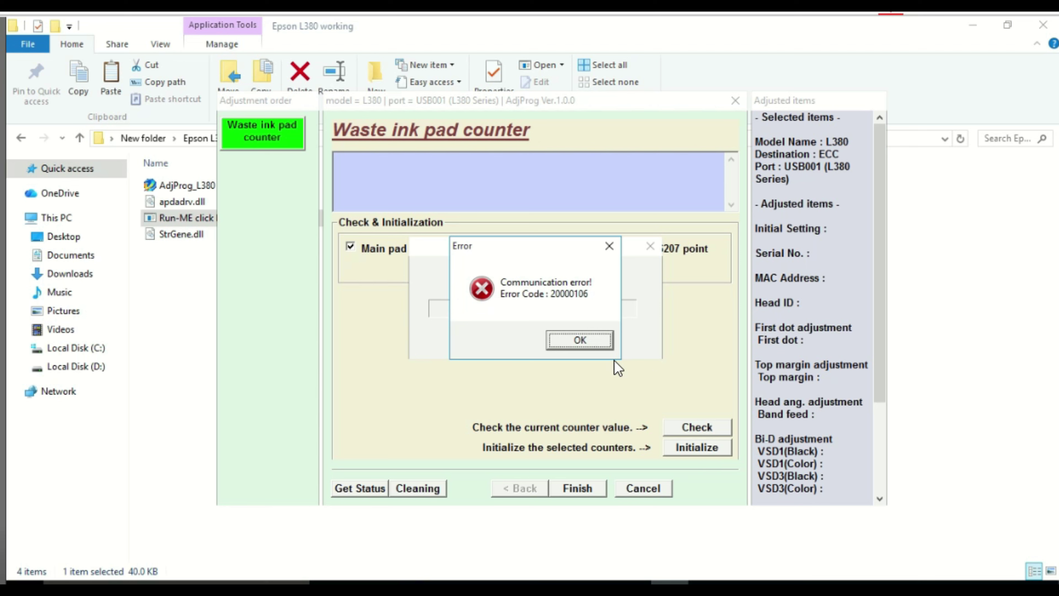
click(592, 339)
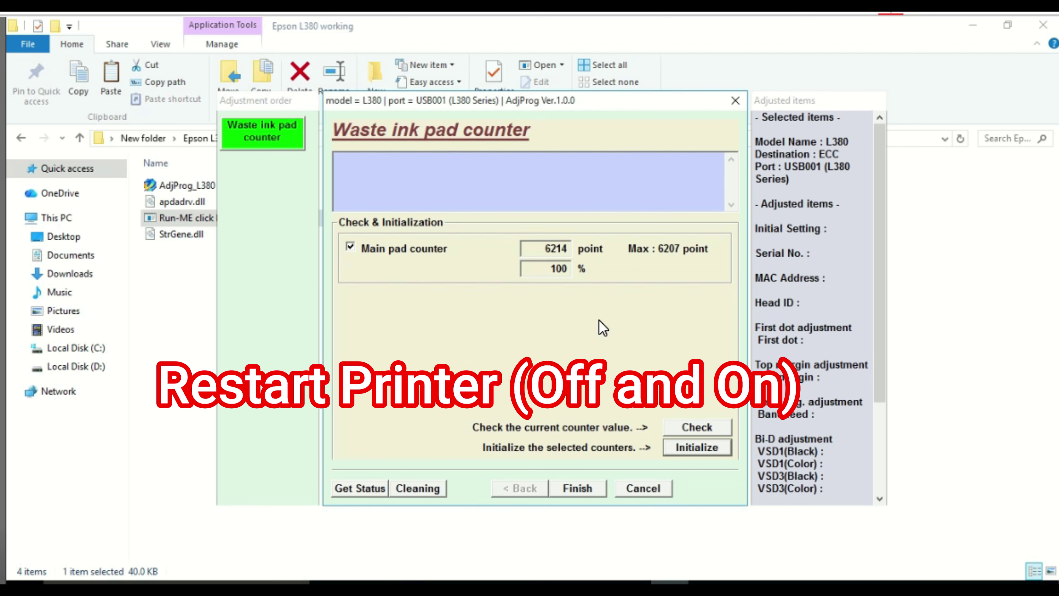
click(700, 447)
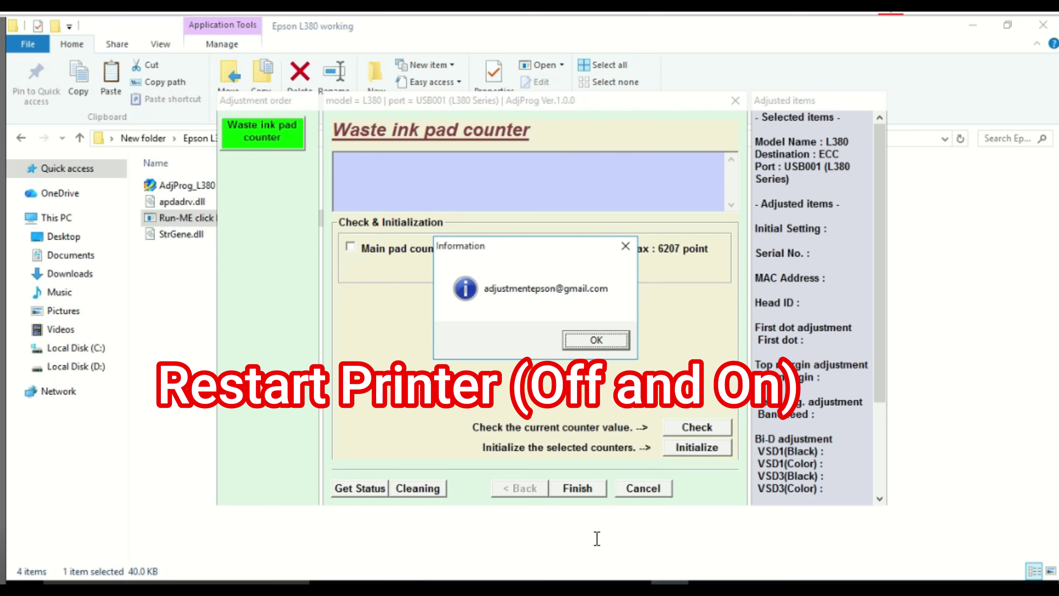
click(614, 340)
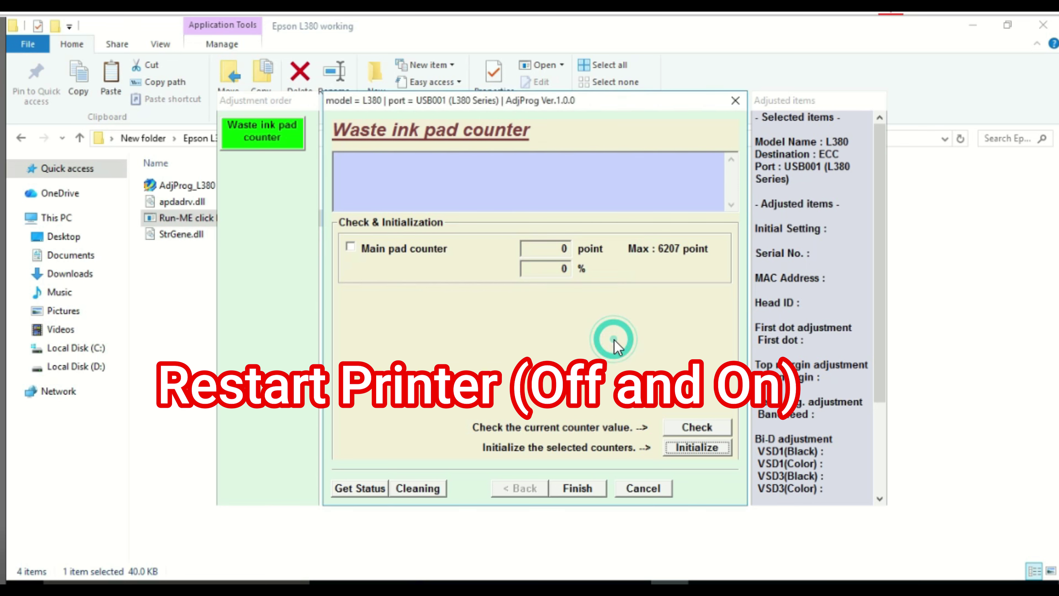
click(680, 349)
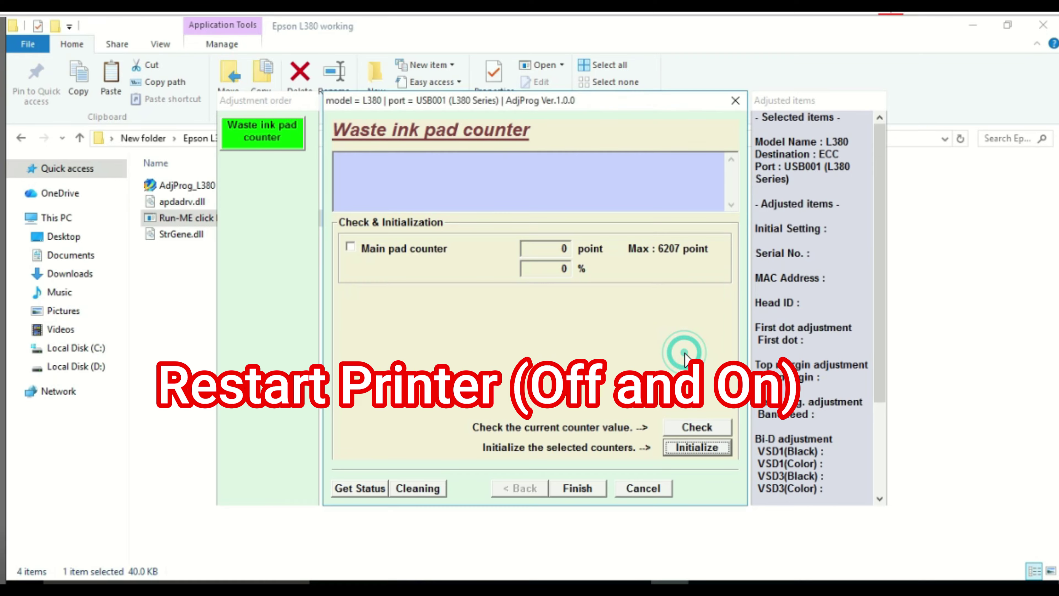
Finish the waste ink pad counter adjustment, return to the program's start screen and quit the Adjustment Program.
click(577, 489)
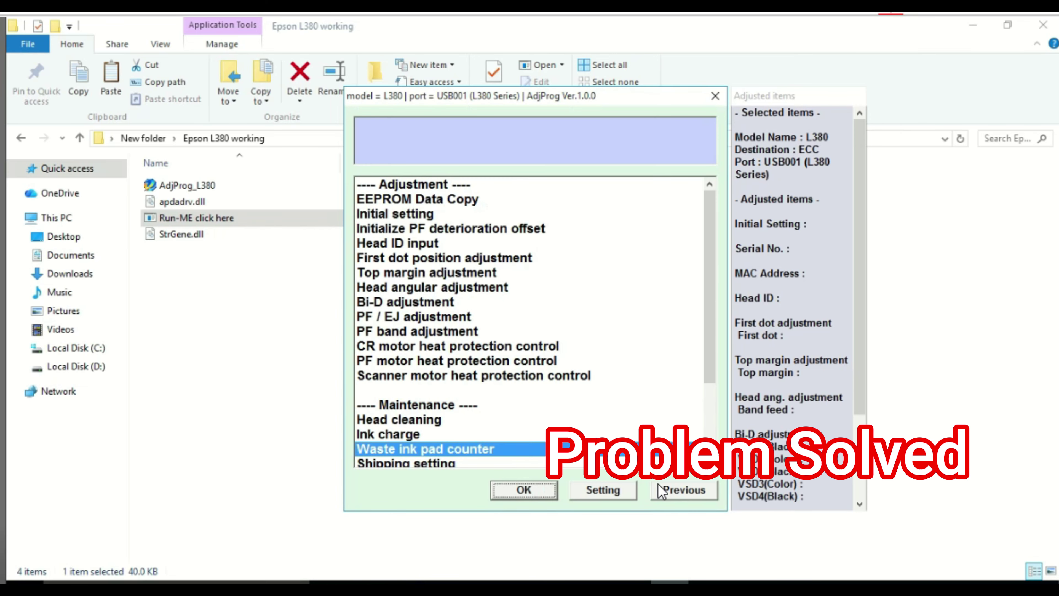
click(669, 492)
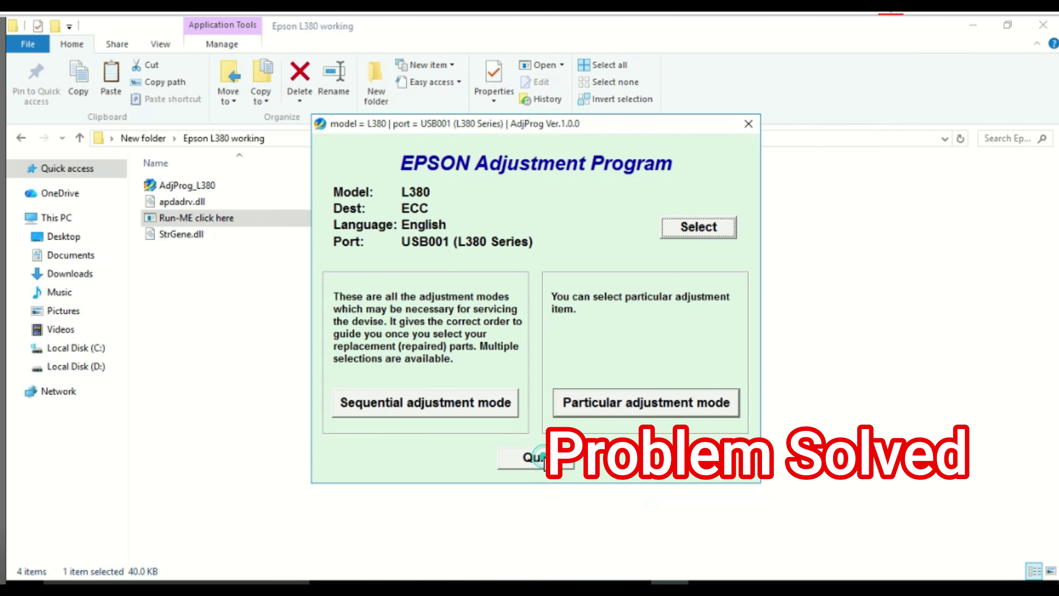
click(542, 457)
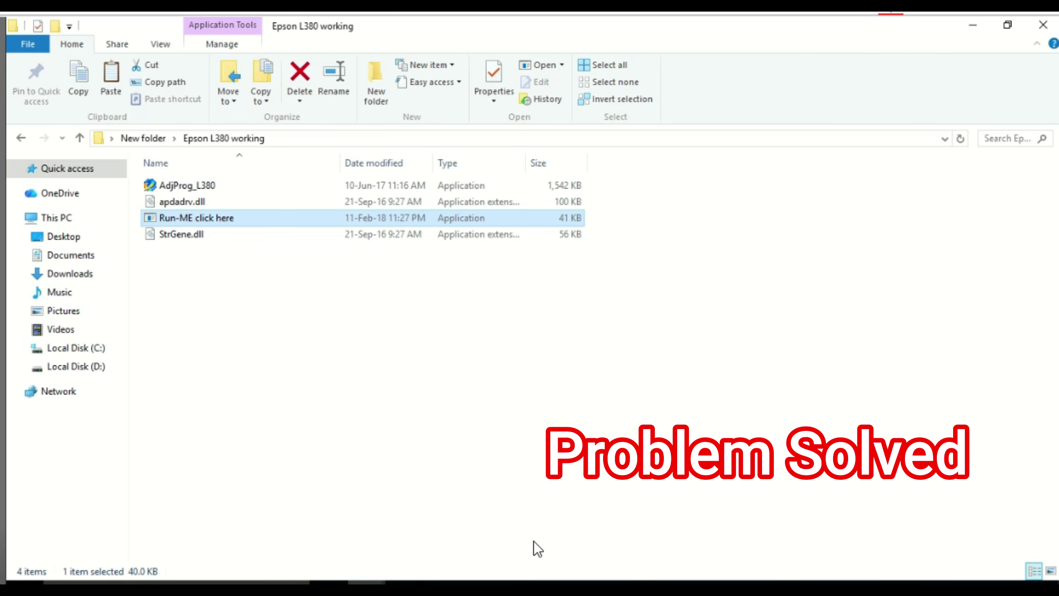
Switch to Devices and Printers and open EPSON Status Monitor 3 from the EPSON L380 Series printing preferences to examine the printer's status.
click(631, 582)
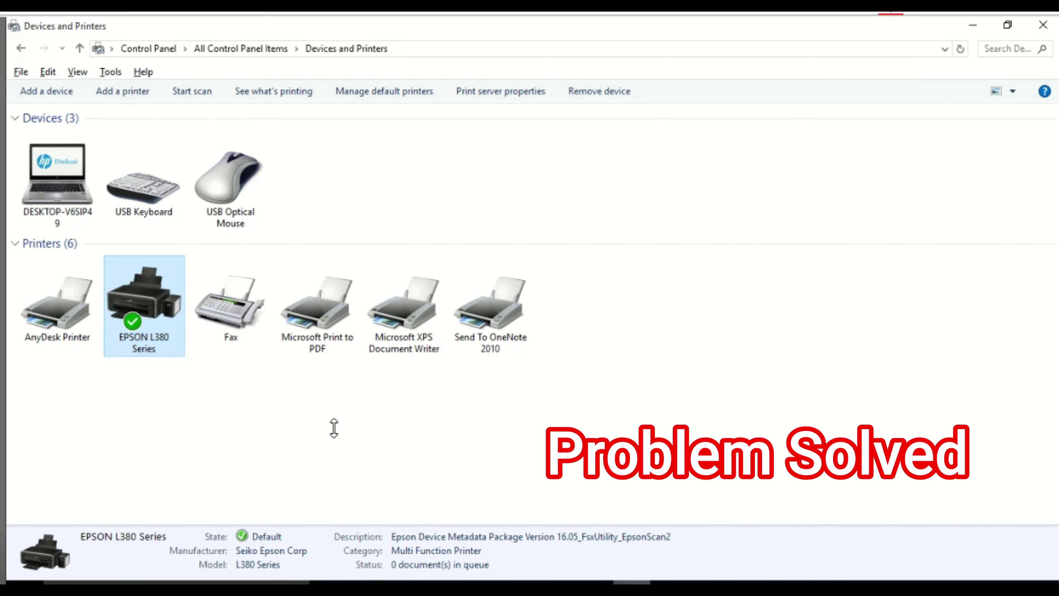
right_click(153, 300)
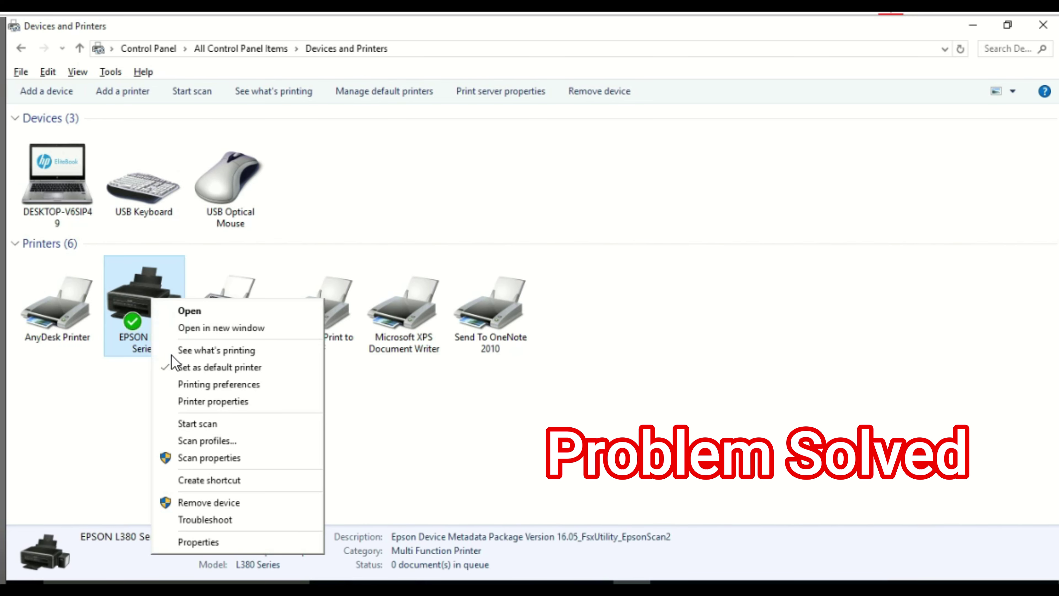
click(204, 384)
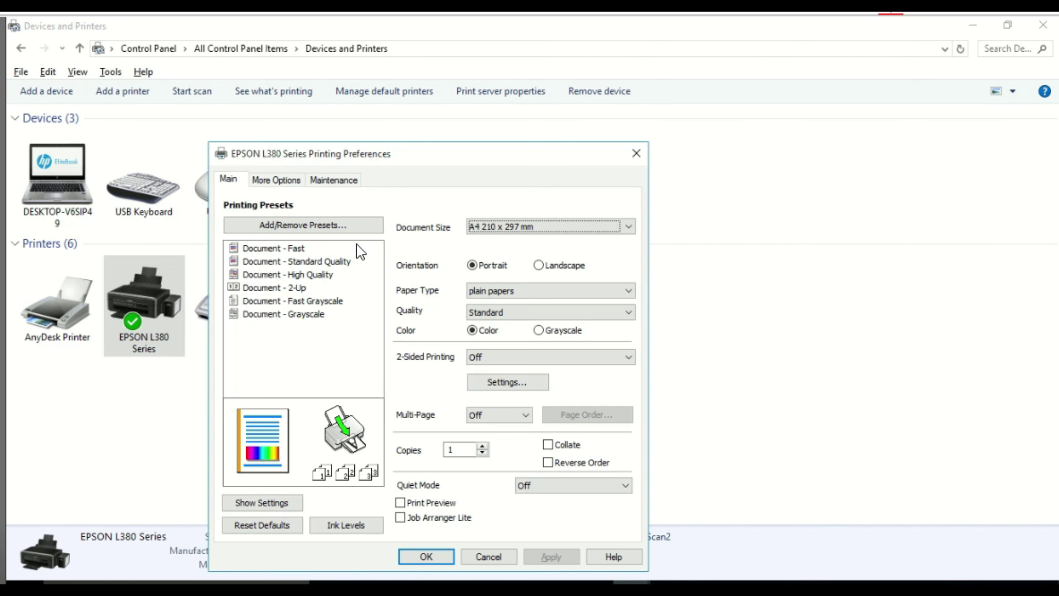
click(346, 180)
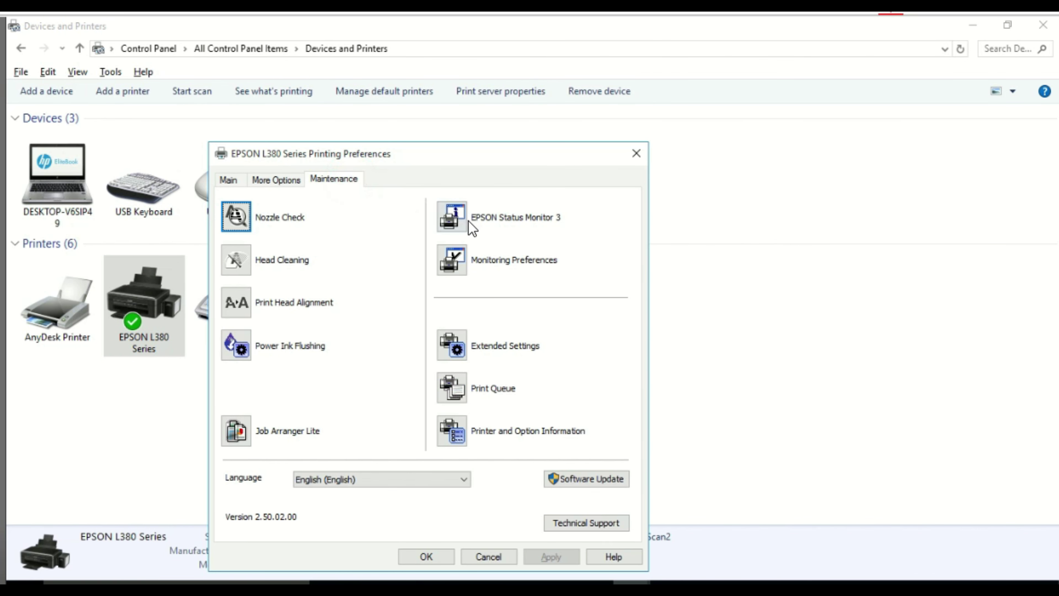
click(447, 217)
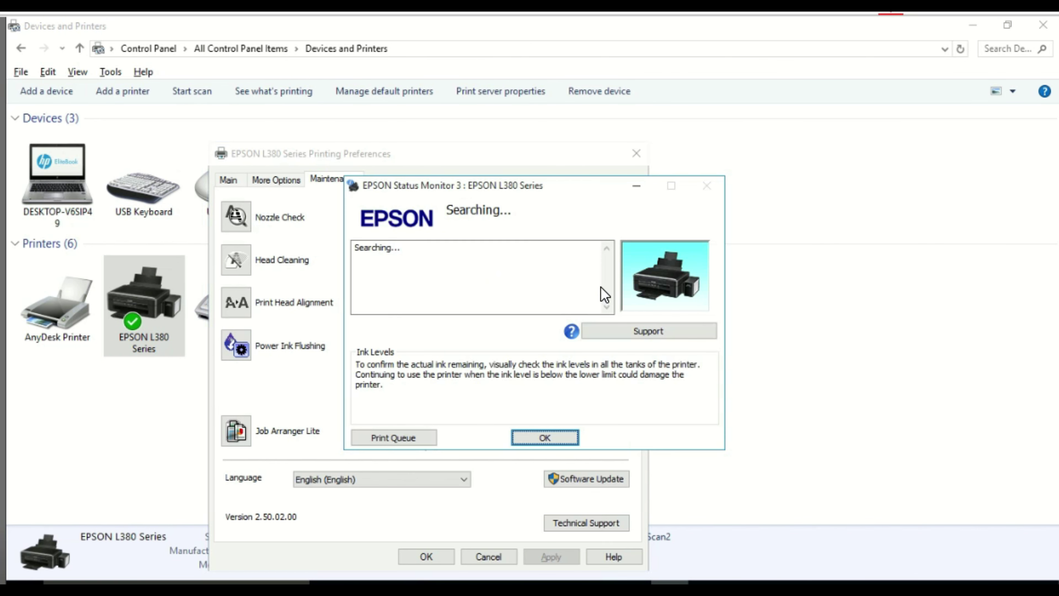